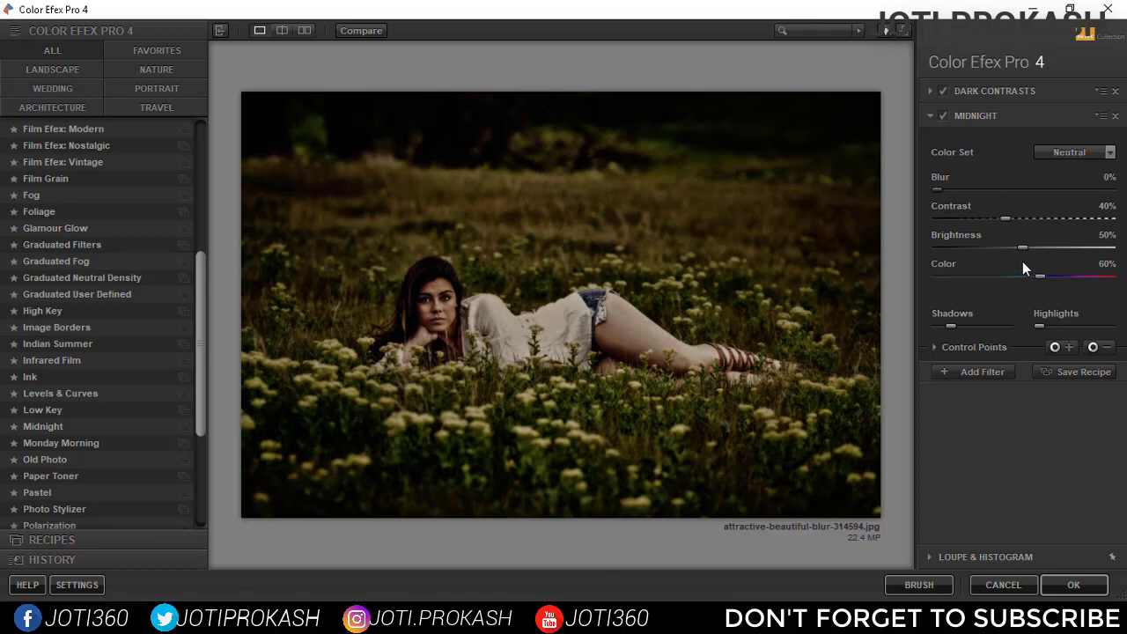
Set the Midnight filter's contrast to 10% and its brightness to 75%.
left_click(996, 219)
left_click(1101, 211)
type("10")
key("Tab")
type("20")
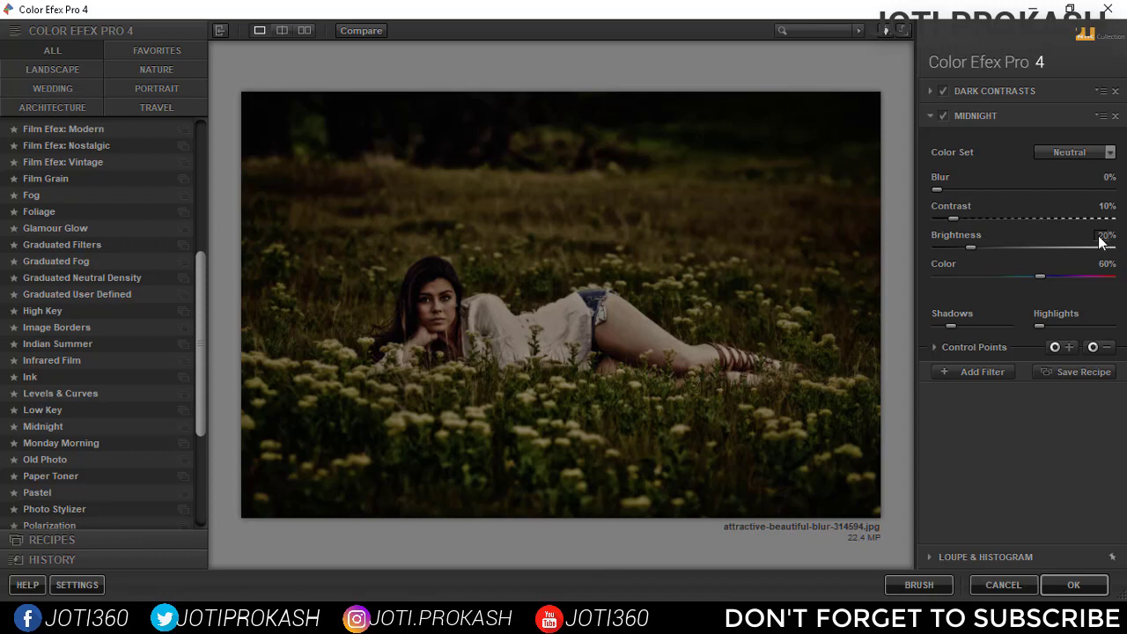
left_click(1116, 236)
type("75")
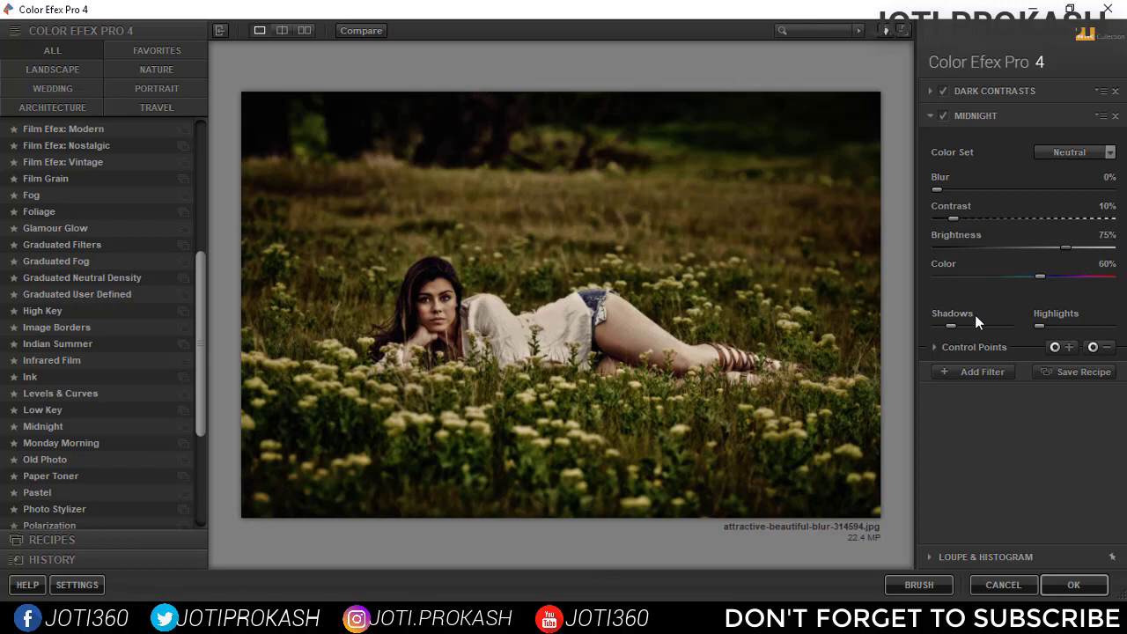
Adjust the shadows and highlights protection of the Midnight filter.
mouse_move(942, 331)
type("0")
type("0")
mouse_move(1044, 326)
left_click(1108, 313)
left_click(1092, 325)
Apply the Color Efex Pro filters to the photo and toggle the resulting layer's visibility to compare before and after.
left_click(1060, 588)
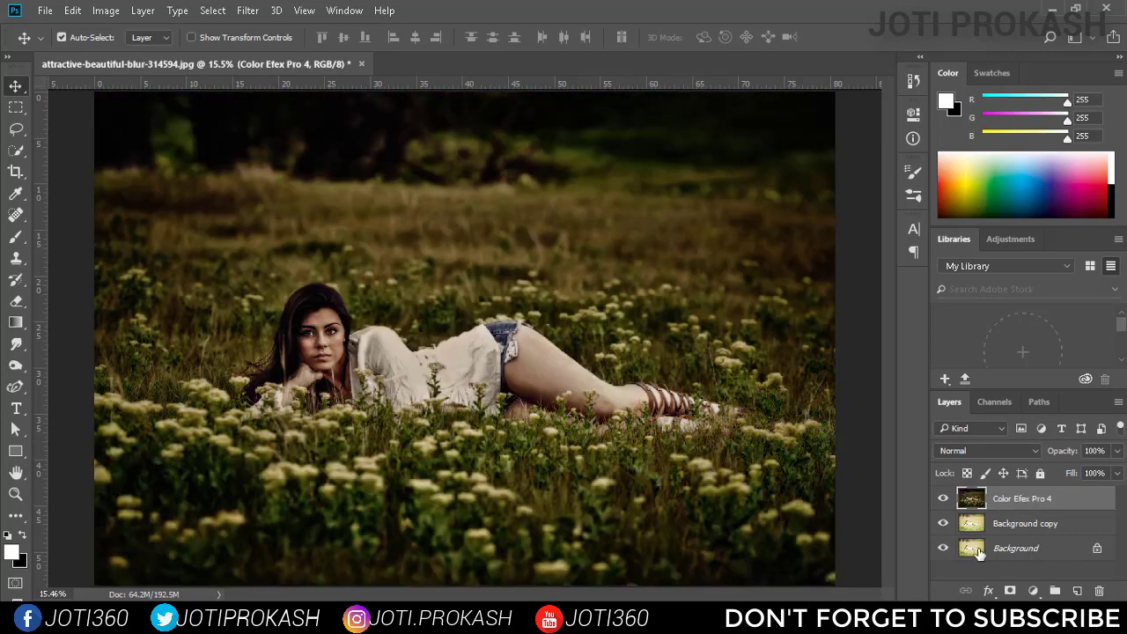
left_click(942, 500)
left_click(942, 500)
Open the Camera Raw filter on the Color Efex Pro 4 layer and set exposure to +0.10 and contrast to +40.
left_click(248, 10)
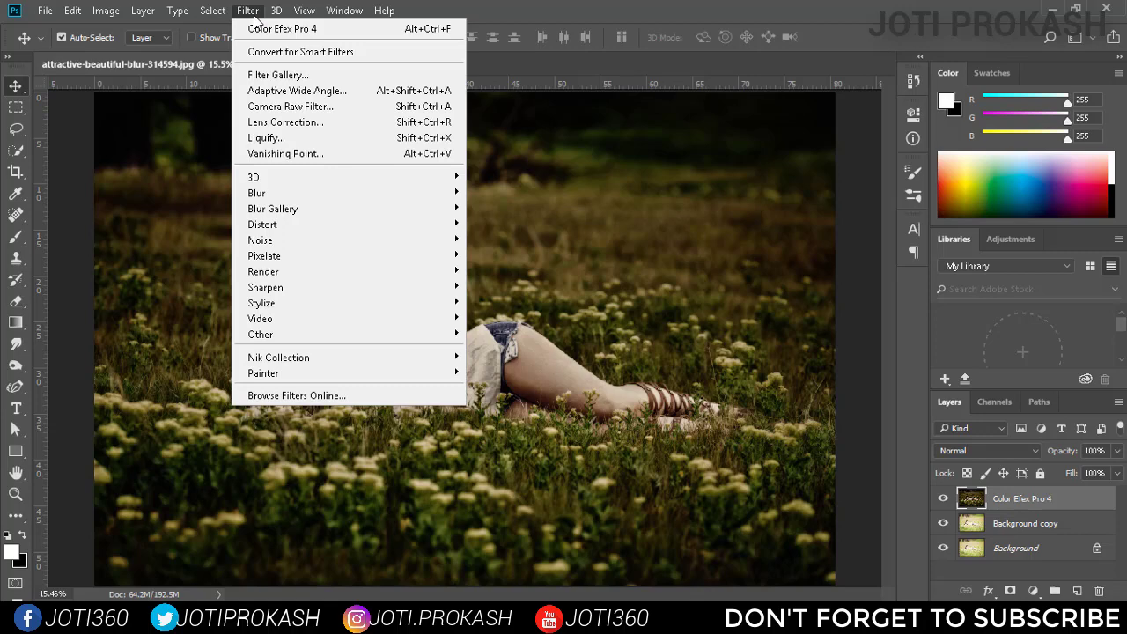
left_click(260, 106)
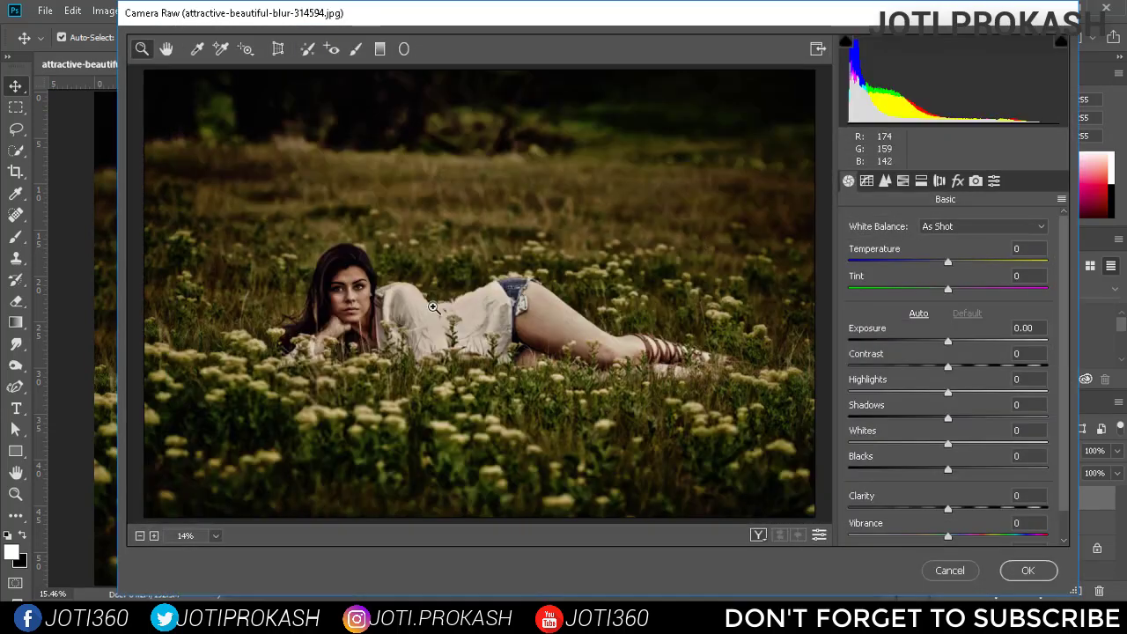
left_click(432, 307)
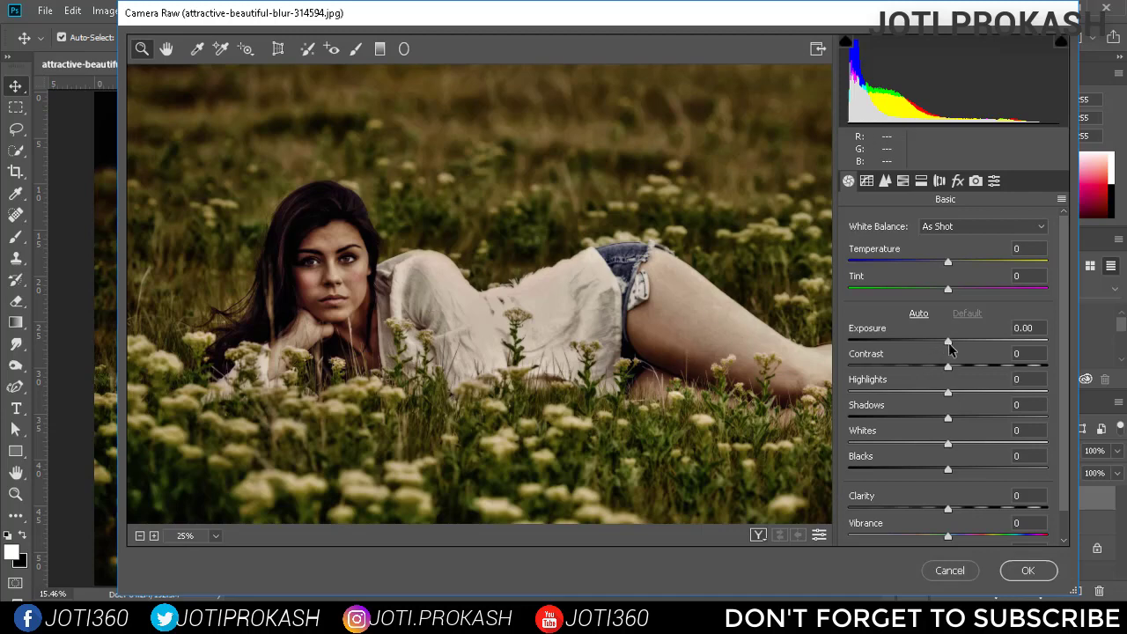
left_click_drag(949, 342, 986, 368)
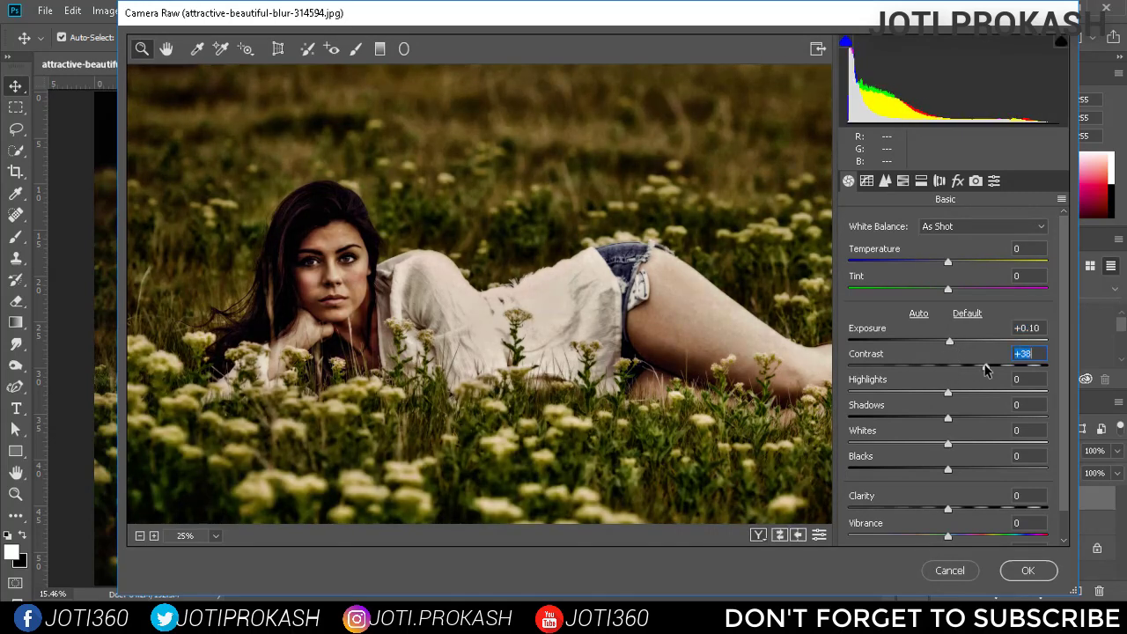
left_click_drag(986, 369, 928, 398)
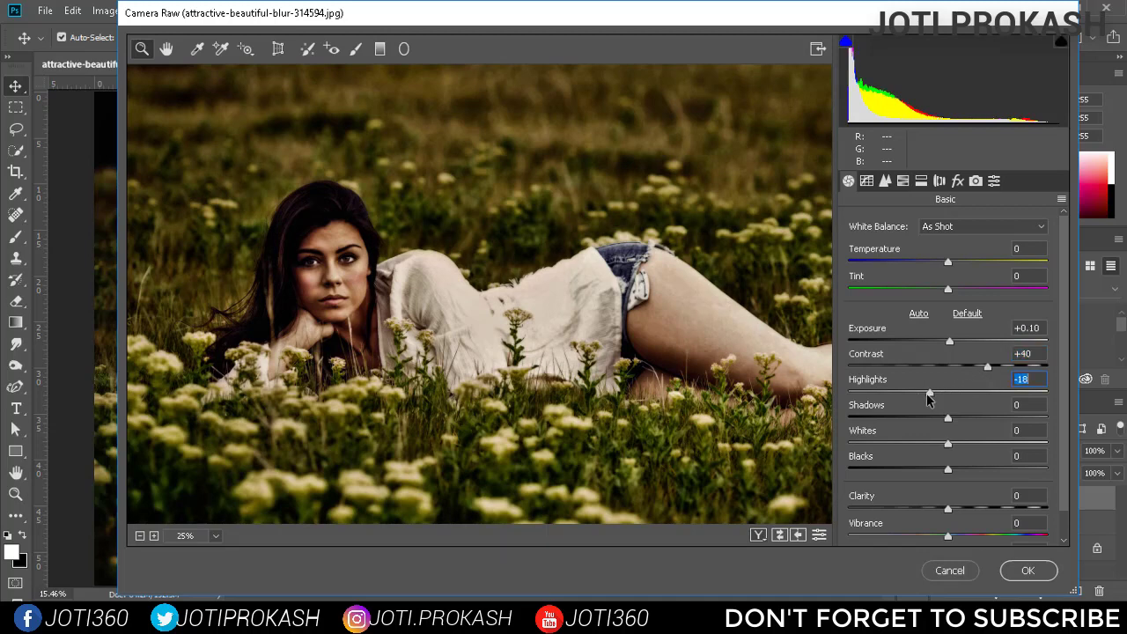
Set the basic tone values to highlights +29, shadows -36, whites +20 and blacks -24.
left_click(272, 180, "alt")
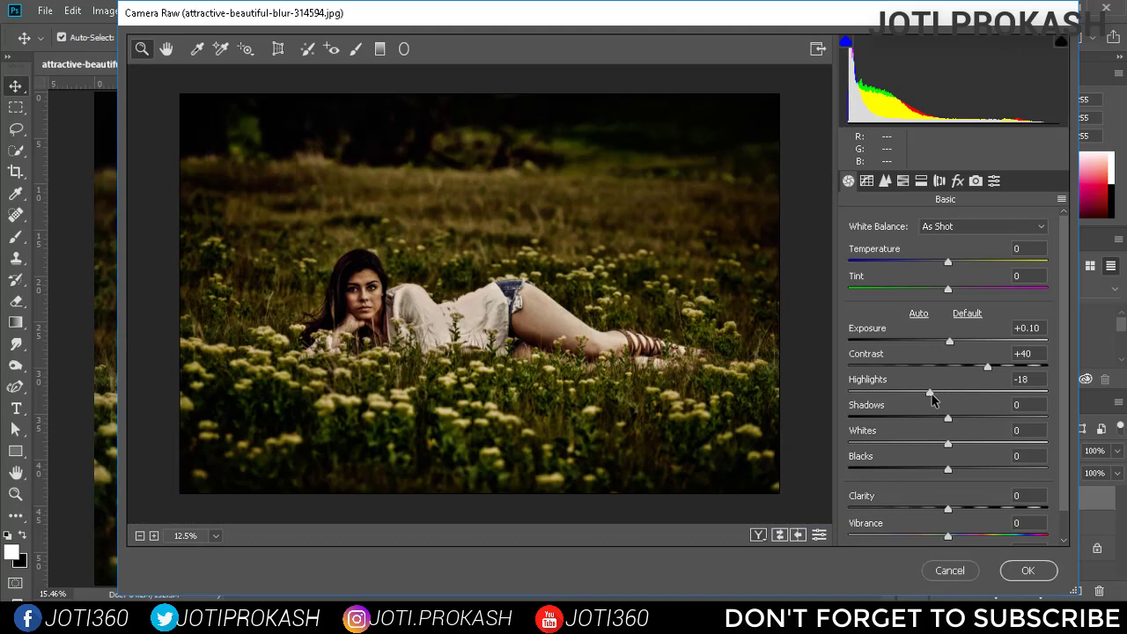
left_click_drag(930, 395, 950, 397)
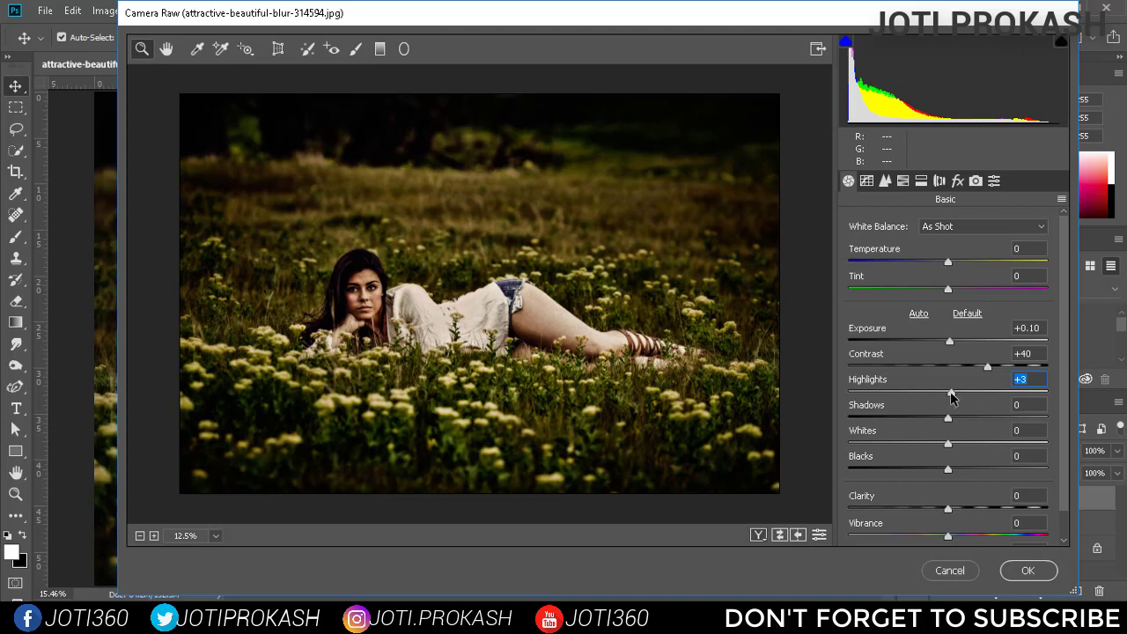
left_click_drag(950, 395, 977, 402)
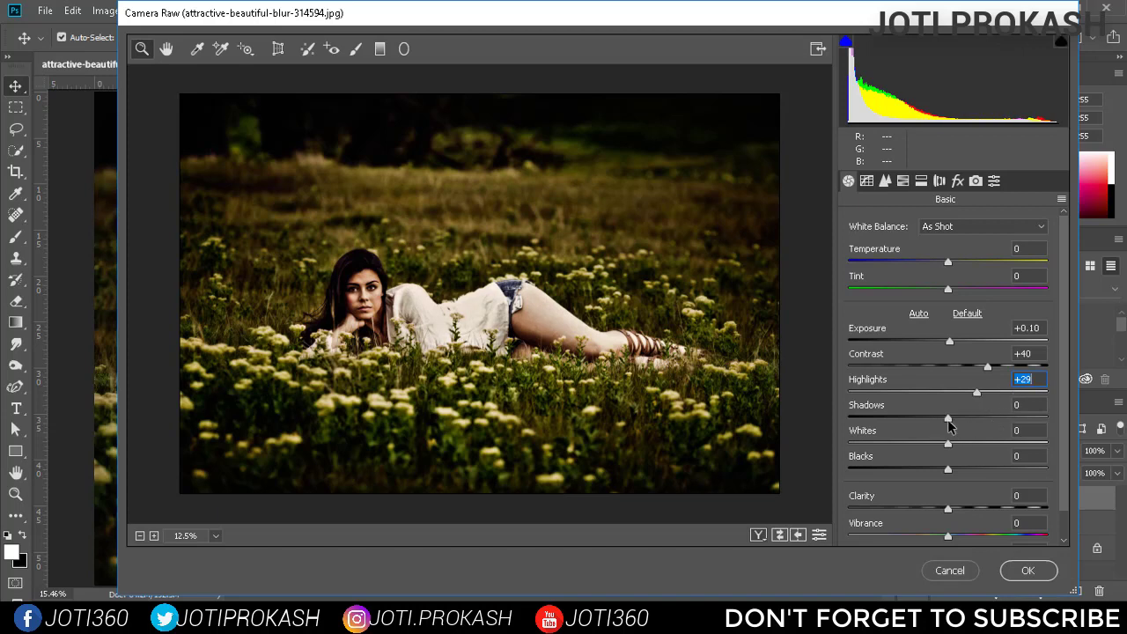
left_click_drag(922, 414, 912, 415)
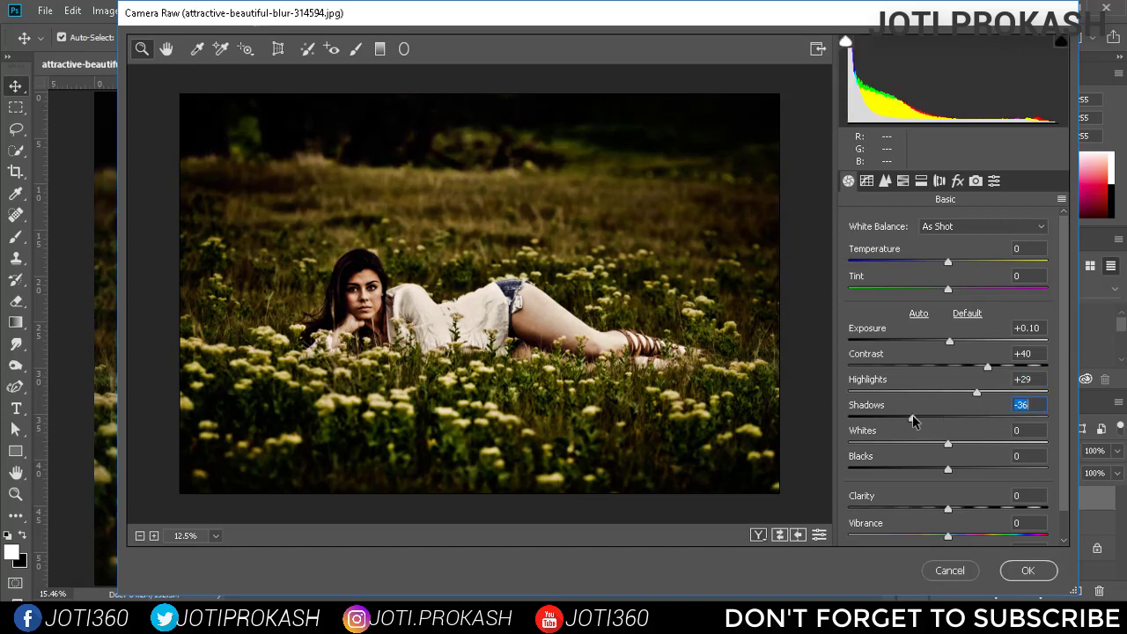
left_click_drag(948, 444, 920, 469)
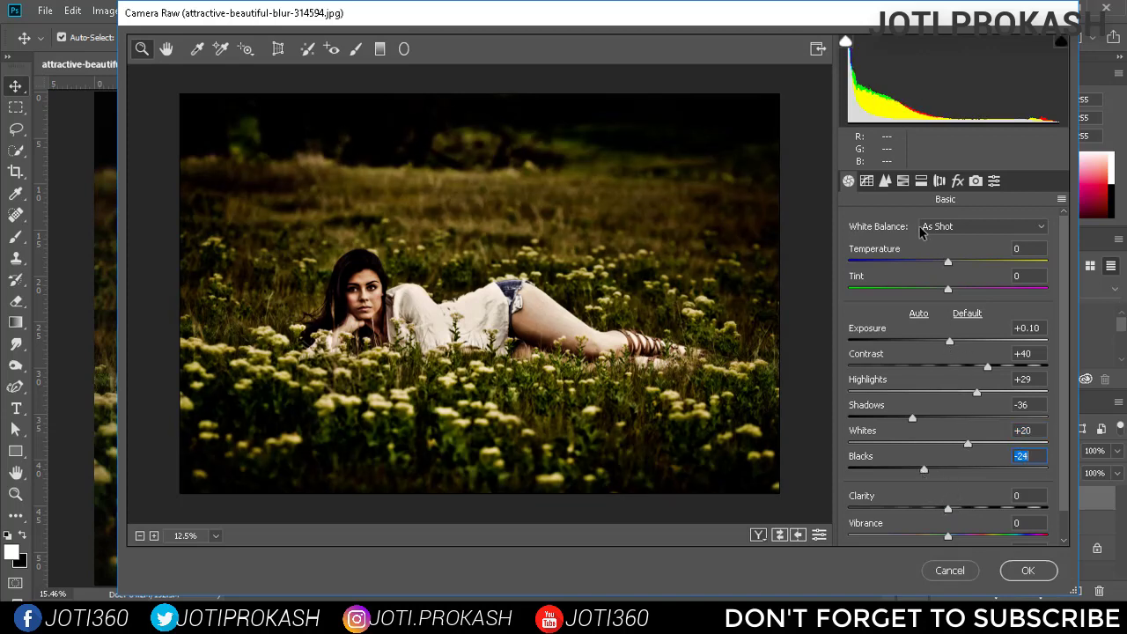
Set the shadows tint in the camera calibration to -100.
left_click(975, 180)
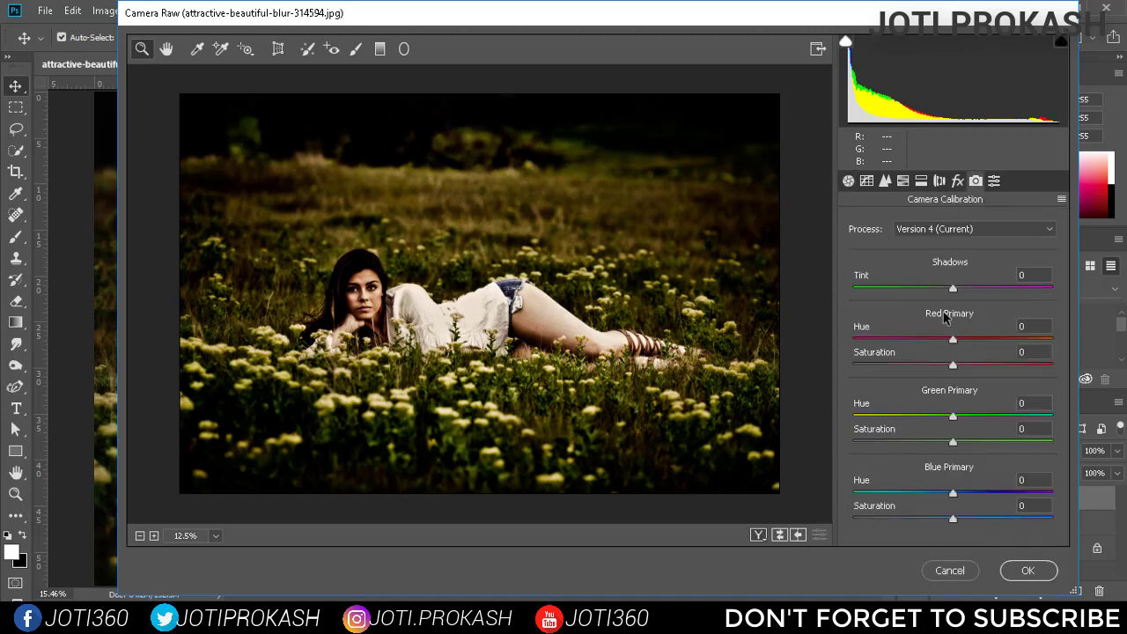
left_click(952, 288)
left_click_drag(905, 297, 824, 307)
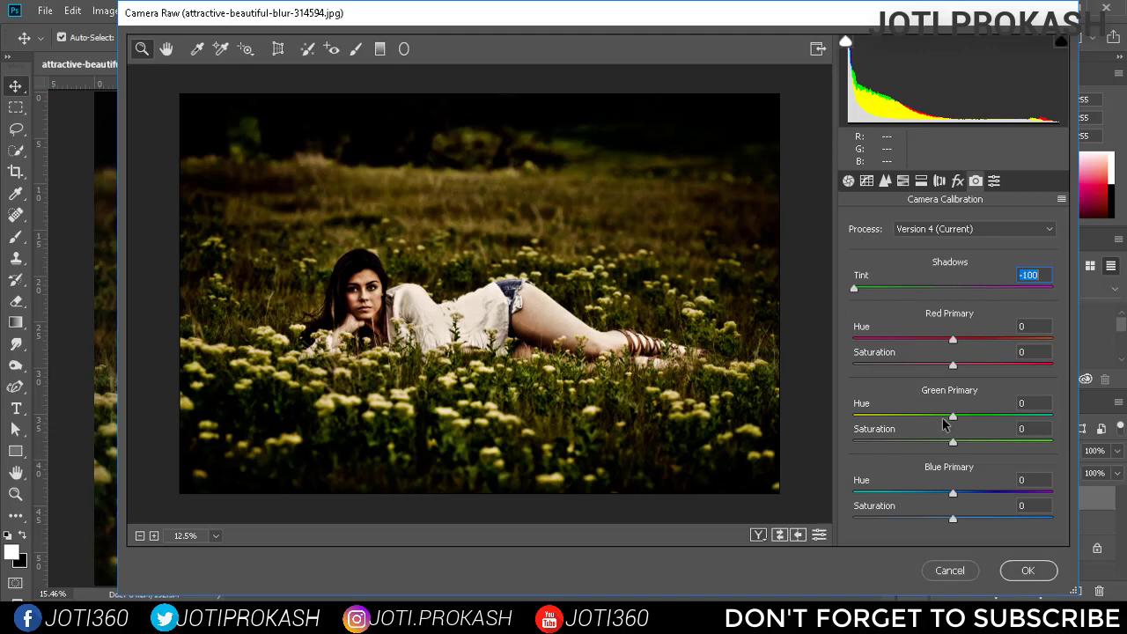
Set the yellows in the HSL adjustments to luminance +22, saturation +22 and hue -22.
left_click(904, 182)
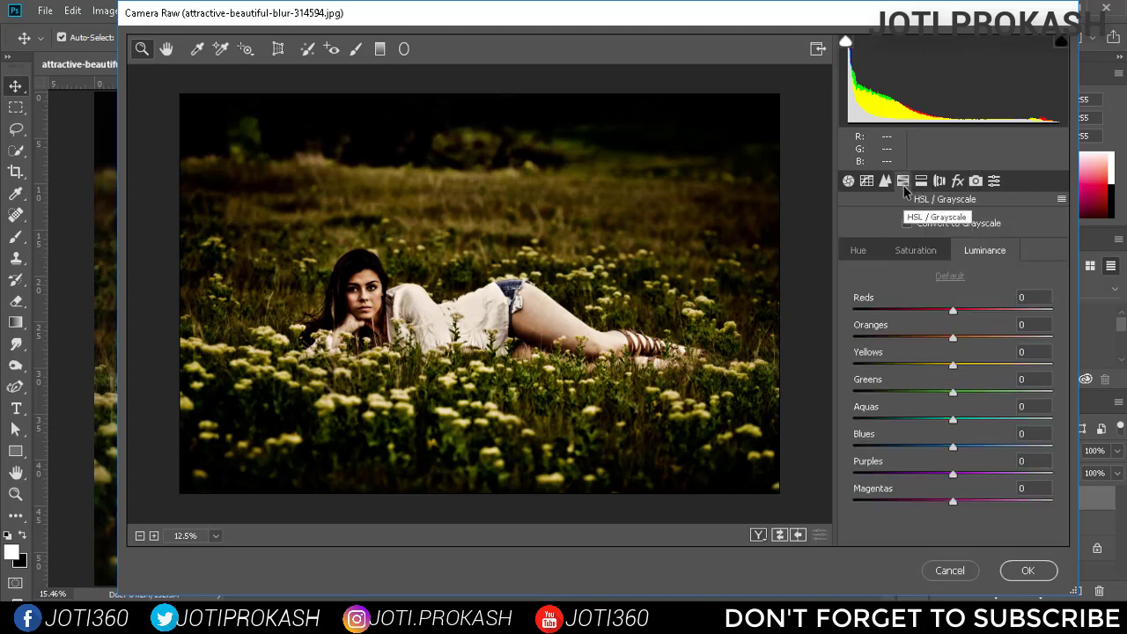
mouse_move(955, 368)
left_mouse_down()
mouse_move(991, 367)
mouse_move(975, 368)
left_mouse_up()
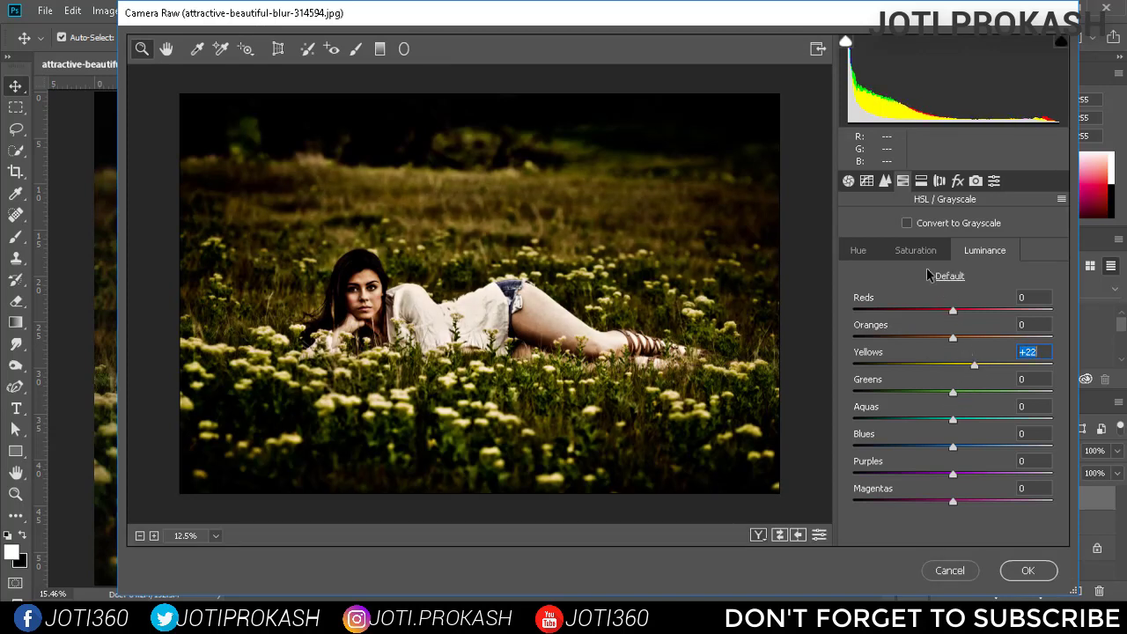
left_click(918, 253)
left_click_drag(953, 365, 1005, 363)
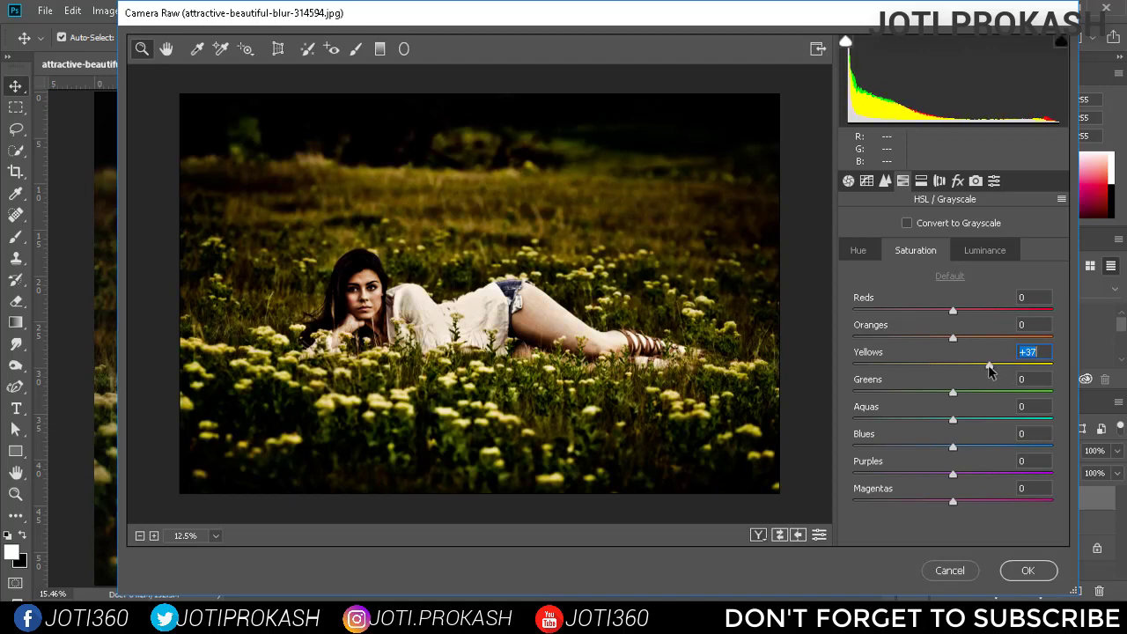
left_click(969, 248)
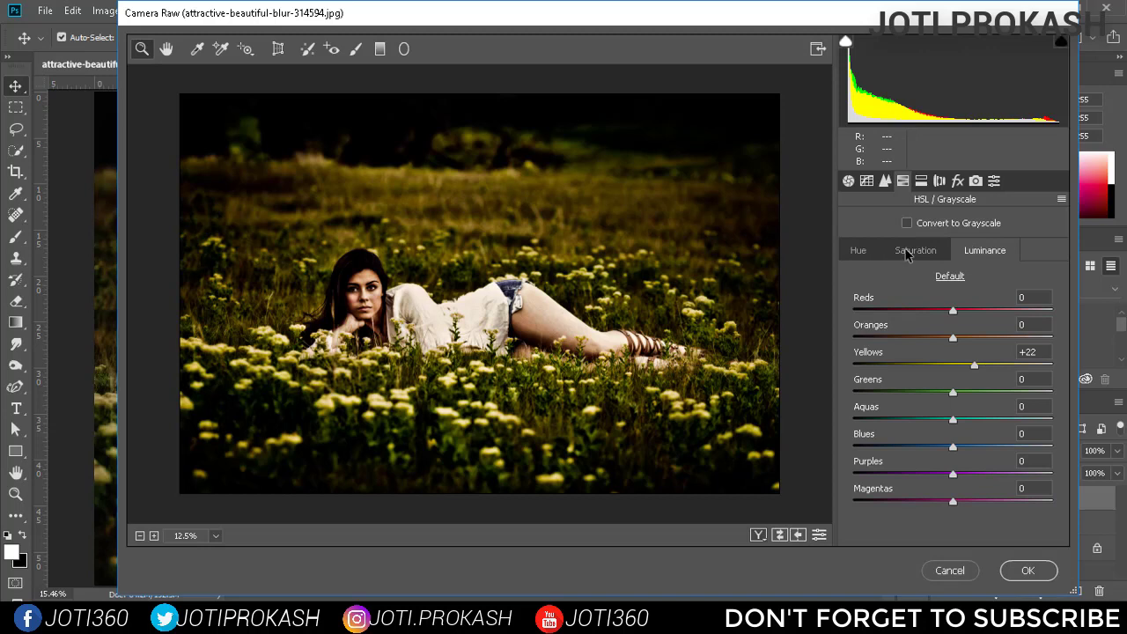
left_click(911, 253)
left_click_drag(987, 363, 974, 368)
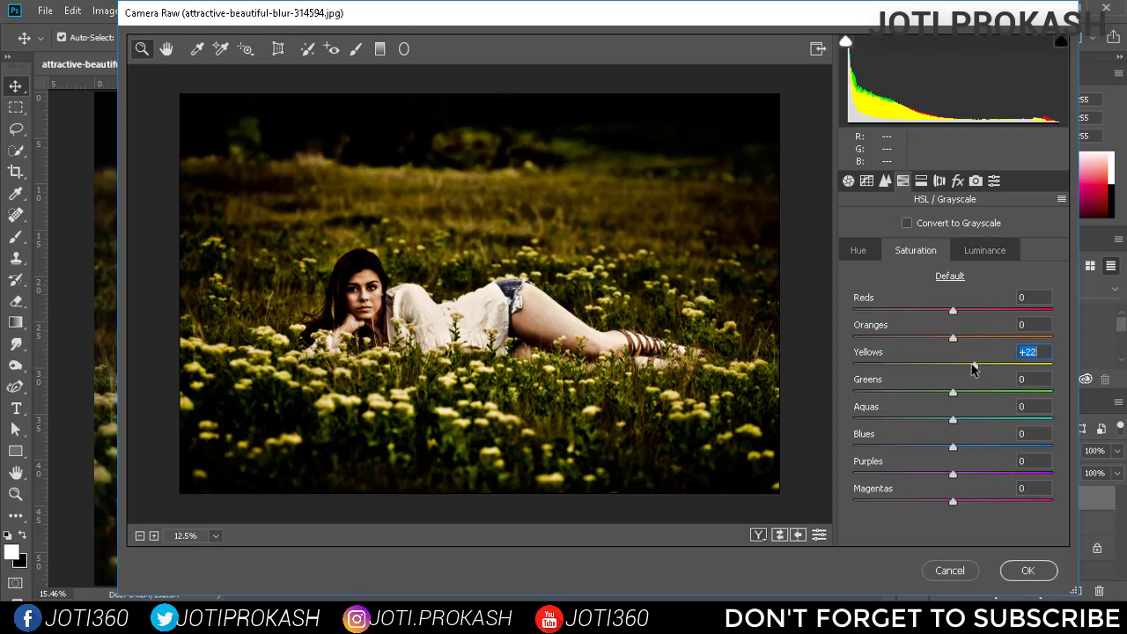
left_click(869, 252)
mouse_move(951, 368)
left_mouse_down()
mouse_move(916, 367)
mouse_move(958, 368)
mouse_move(930, 368)
left_mouse_up()
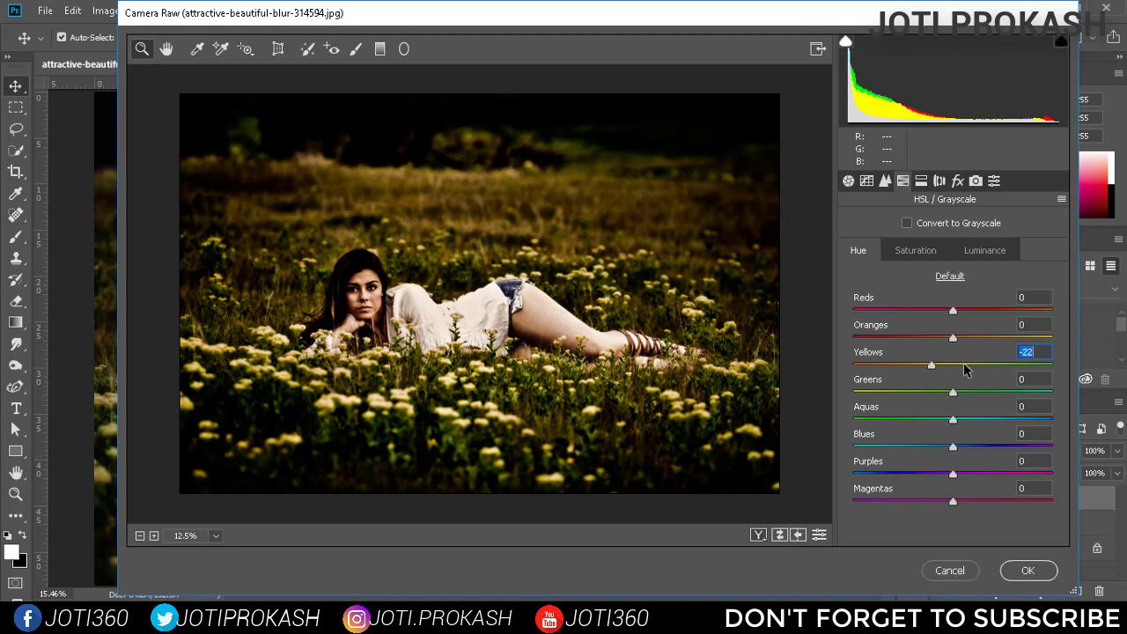
Set the oranges in the HSL adjustments to hue -20, saturation +21 and luminance +22.
mouse_move(952, 338)
left_mouse_down()
mouse_move(974, 342)
mouse_move(910, 346)
mouse_move(948, 345)
mouse_move(934, 346)
left_mouse_up()
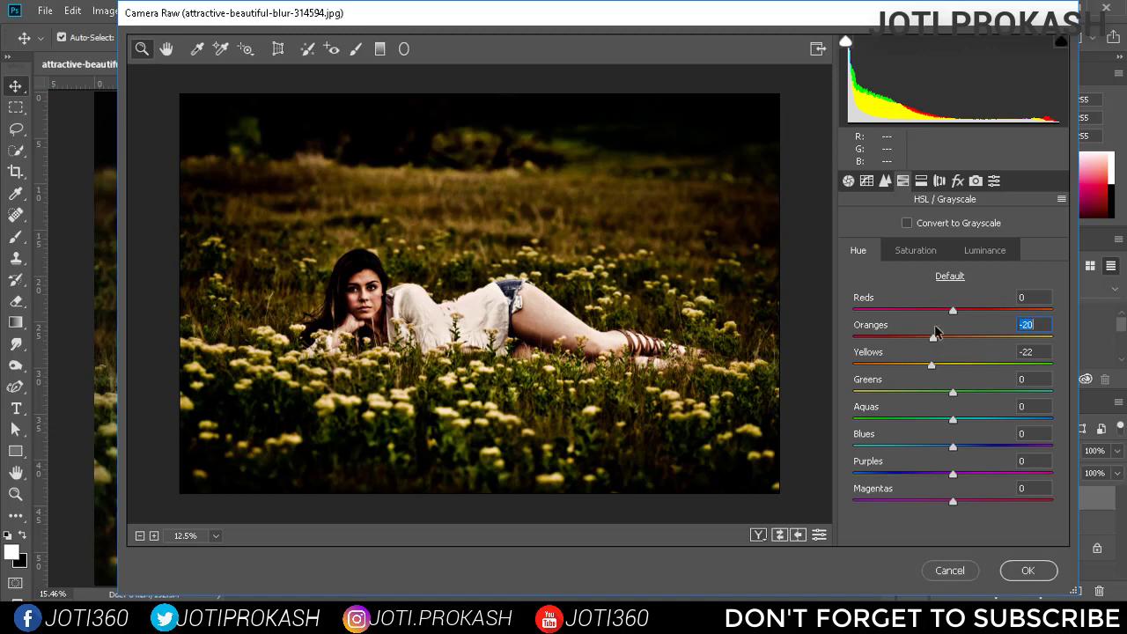
left_click(926, 251)
mouse_move(956, 342)
left_mouse_down()
mouse_move(980, 339)
mouse_move(976, 348)
left_mouse_up()
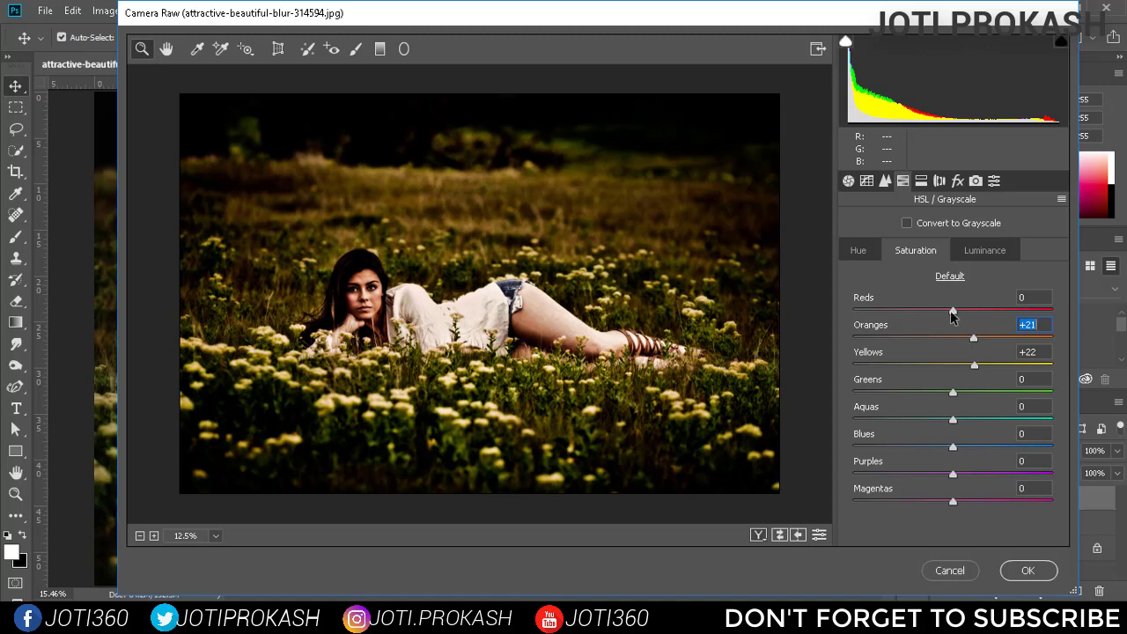
left_click(984, 250)
mouse_move(960, 346)
left_mouse_down()
mouse_move(982, 342)
mouse_move(931, 342)
mouse_move(976, 342)
left_mouse_up()
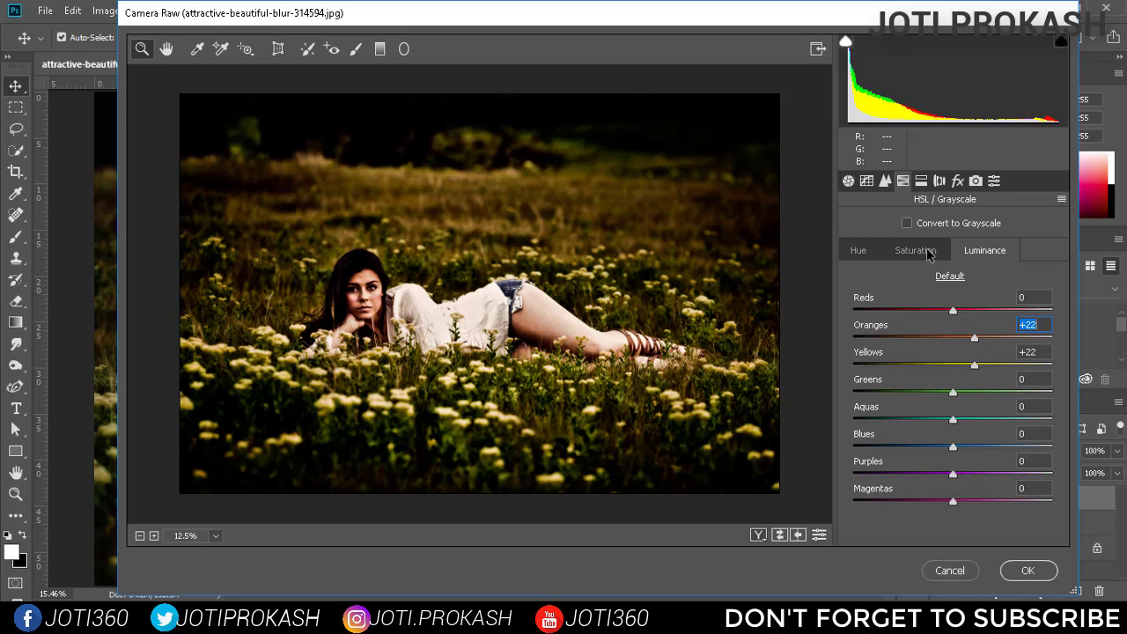
Add a dark post-crop vignette with the Highlight Priority style and an amount of about -17.
left_click(847, 181)
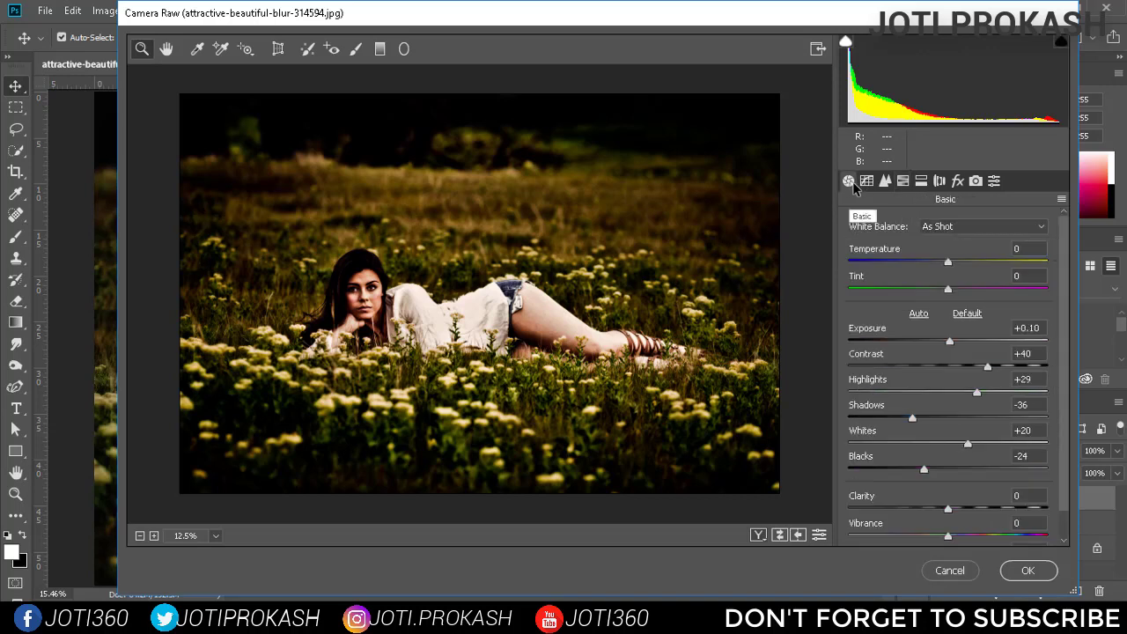
left_click(957, 180)
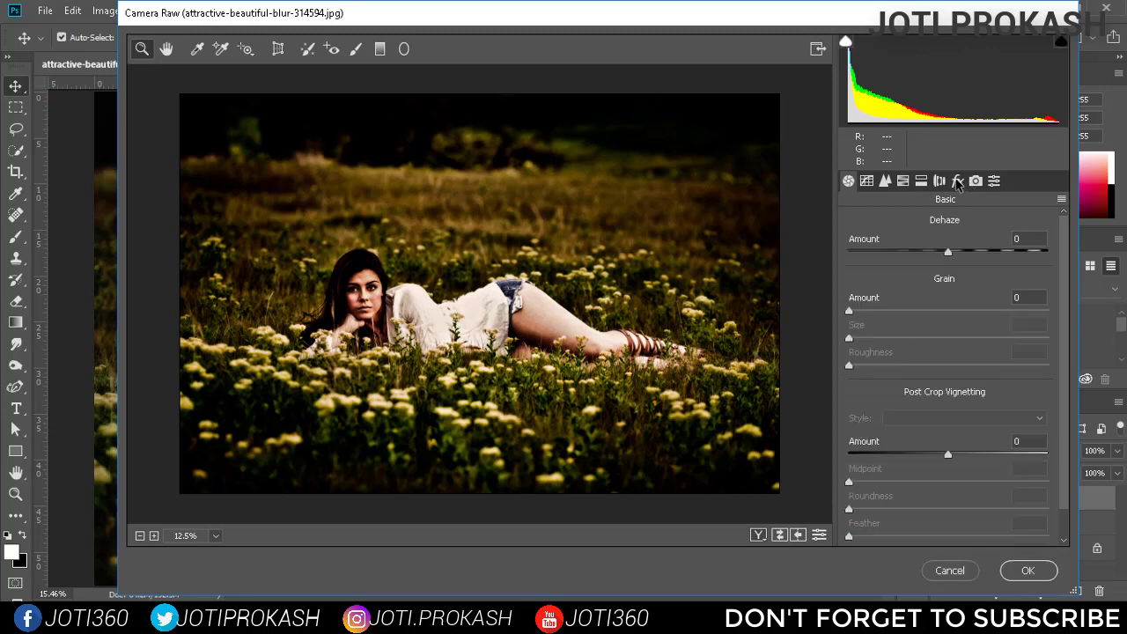
mouse_move(948, 453)
left_mouse_down()
mouse_move(959, 455)
mouse_move(934, 459)
left_mouse_up()
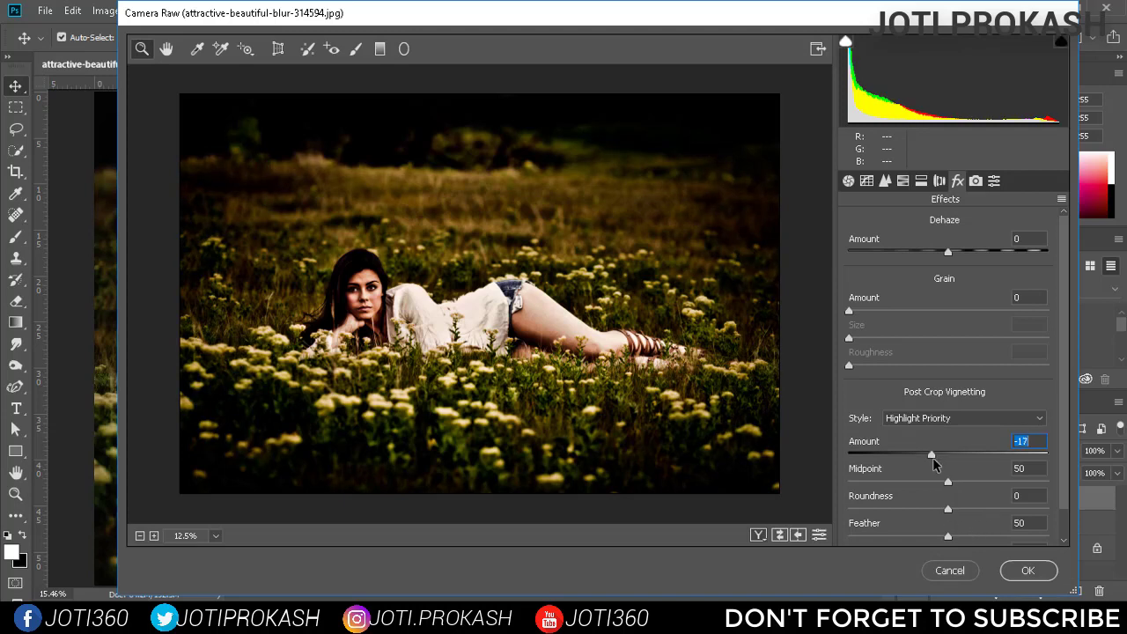
left_click_drag(934, 458, 932, 458)
Apply the Camera Raw adjustments and toggle the Color Efex Pro 4 layer's visibility to compare the edit with the original.
left_click(1027, 571)
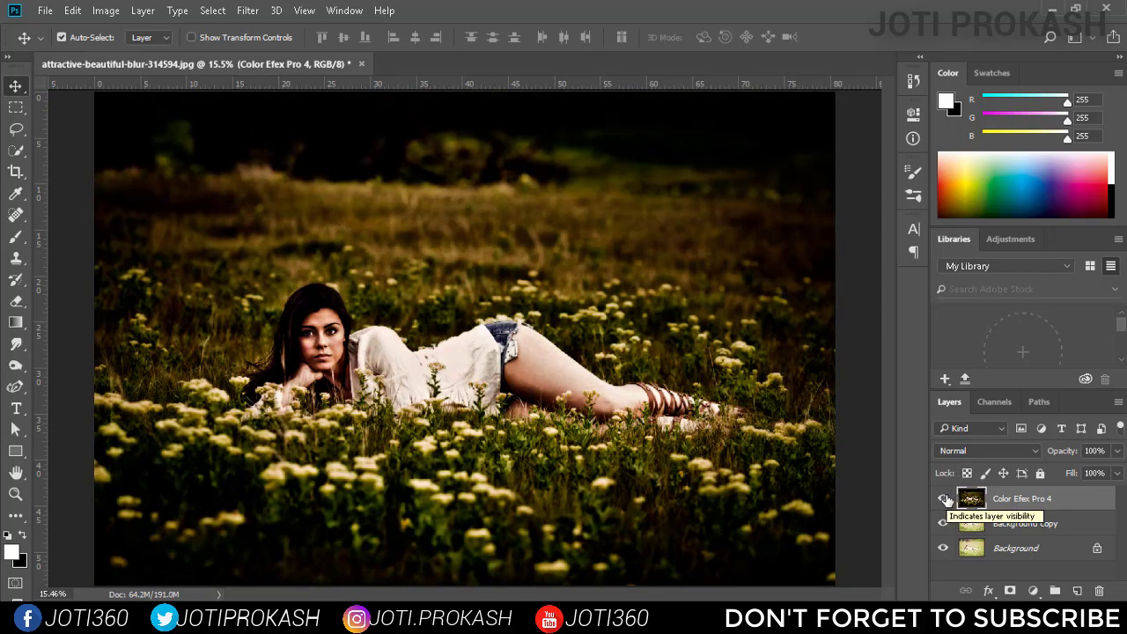
left_click(943, 499)
left_click(944, 499)
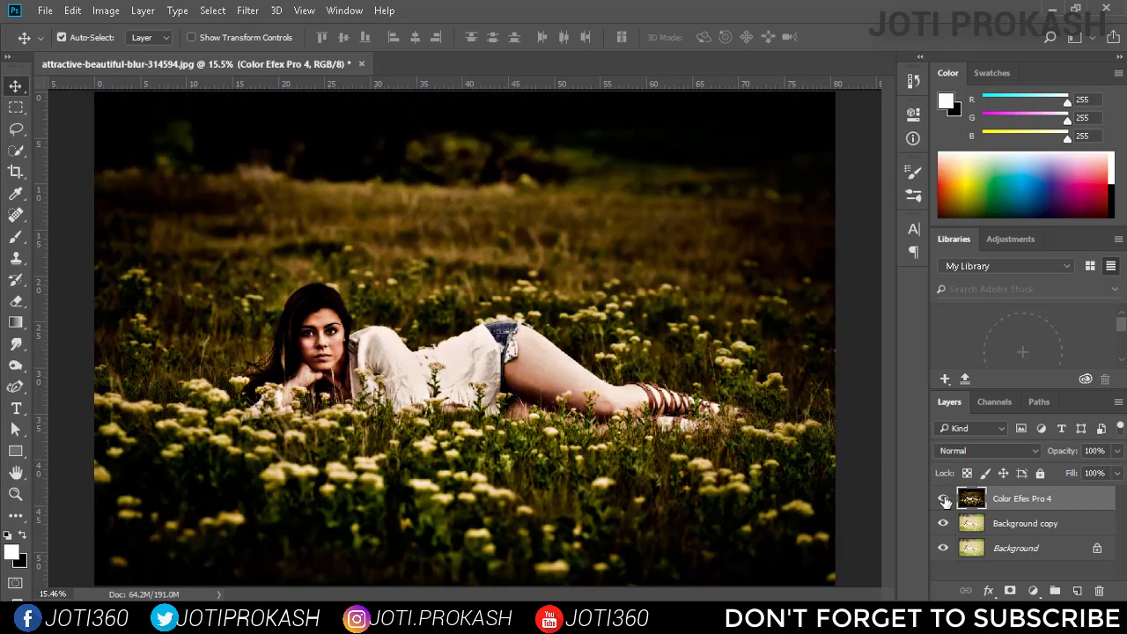